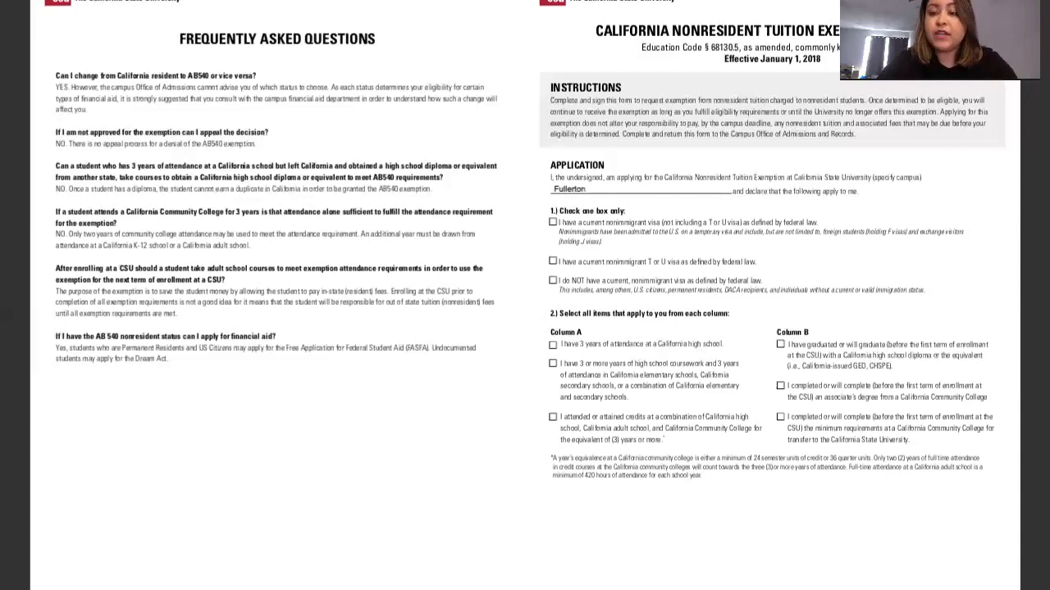
# Mark the option for not having a current nonimmigrant visa and the first two attendance items in Column A.
pyautogui.click(552, 280)
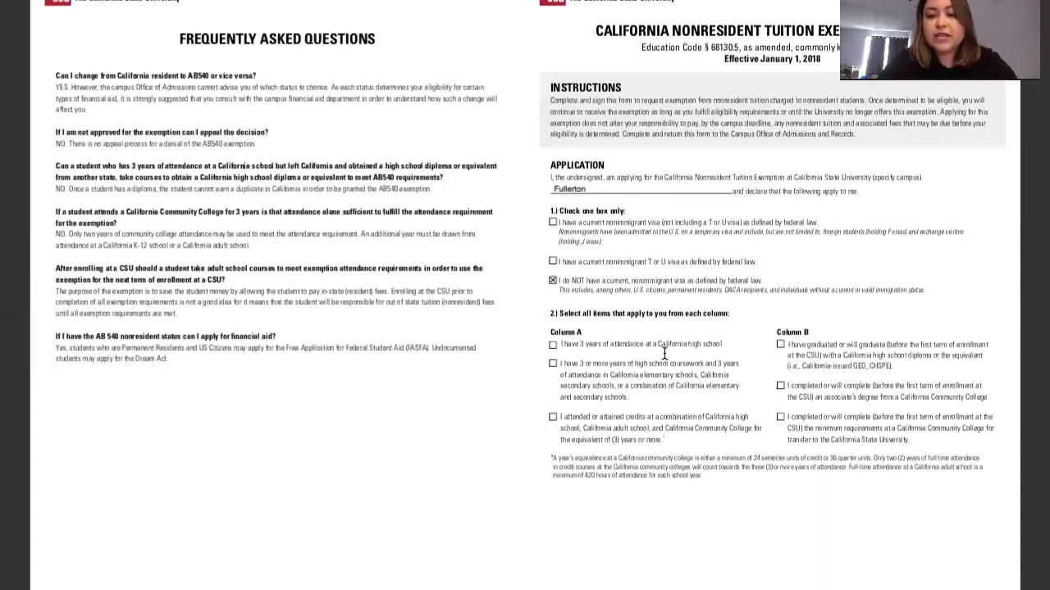
pyautogui.click(554, 347)
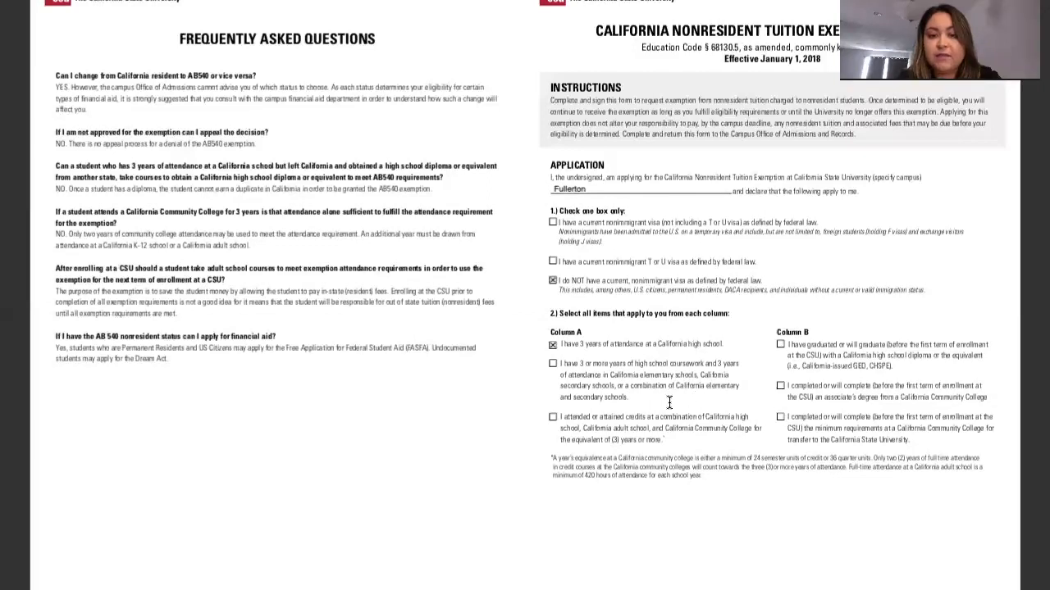
pyautogui.click(554, 364)
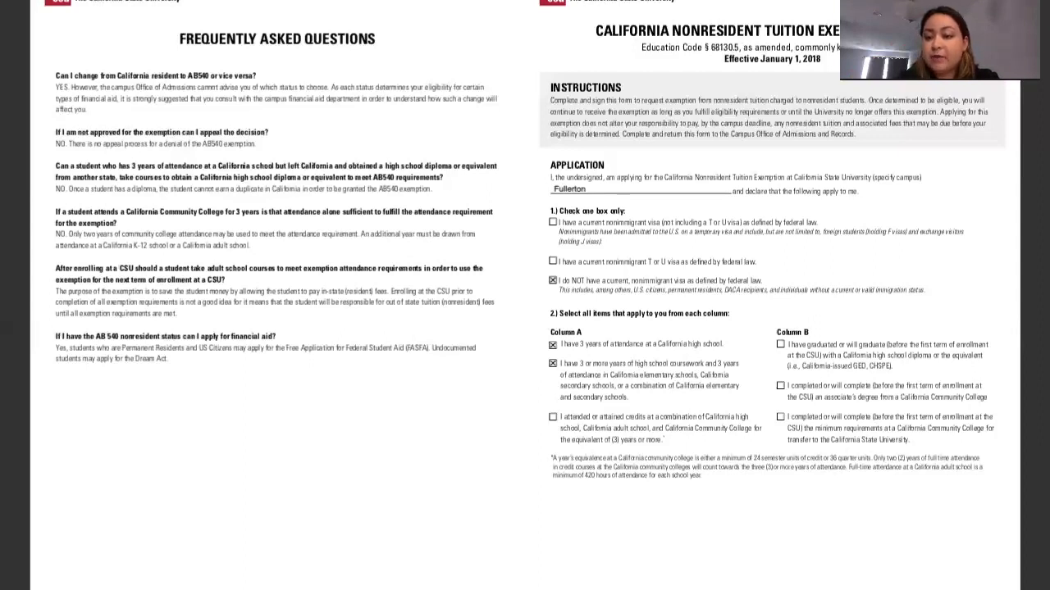
# Mark all three Column B items: California high school graduation, community college associate's degree, and CSU transfer requirements.
pyautogui.click(780, 345)
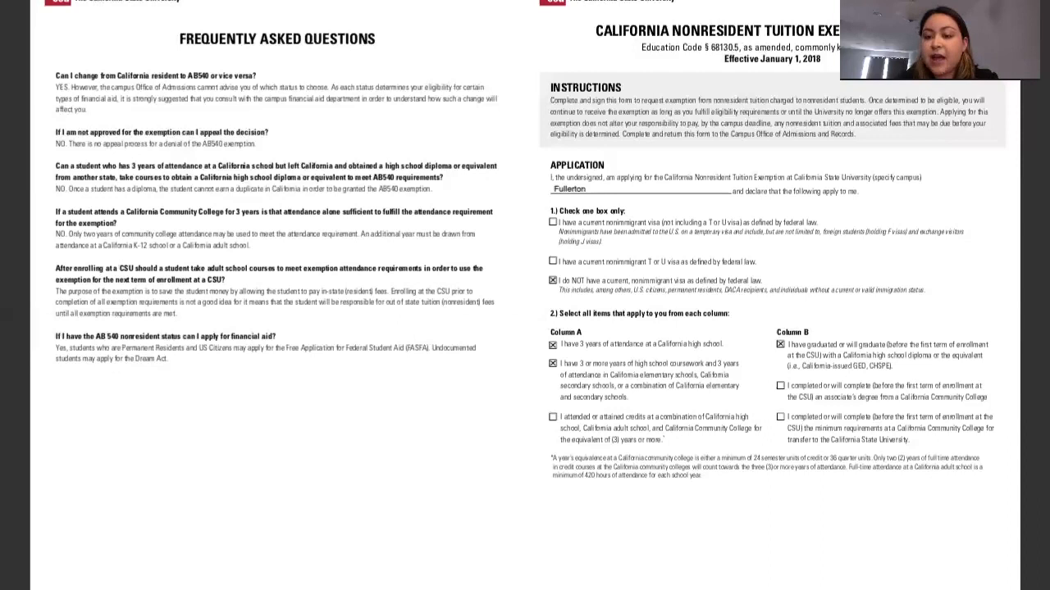
pyautogui.click(780, 385)
pyautogui.moveTo(824, 397); pyautogui.dragTo(878, 397)
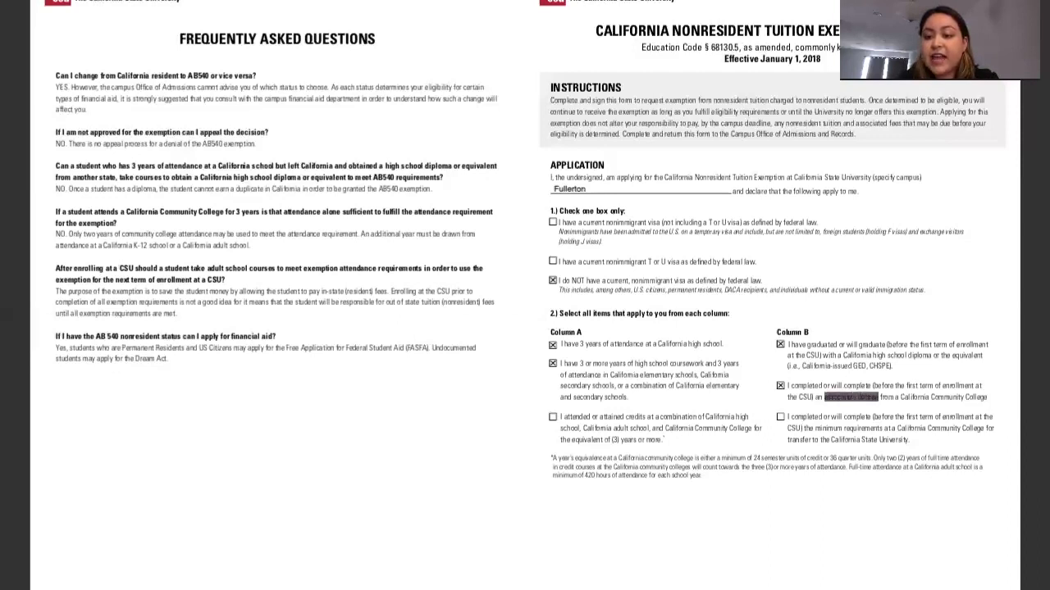
pyautogui.click(878, 396)
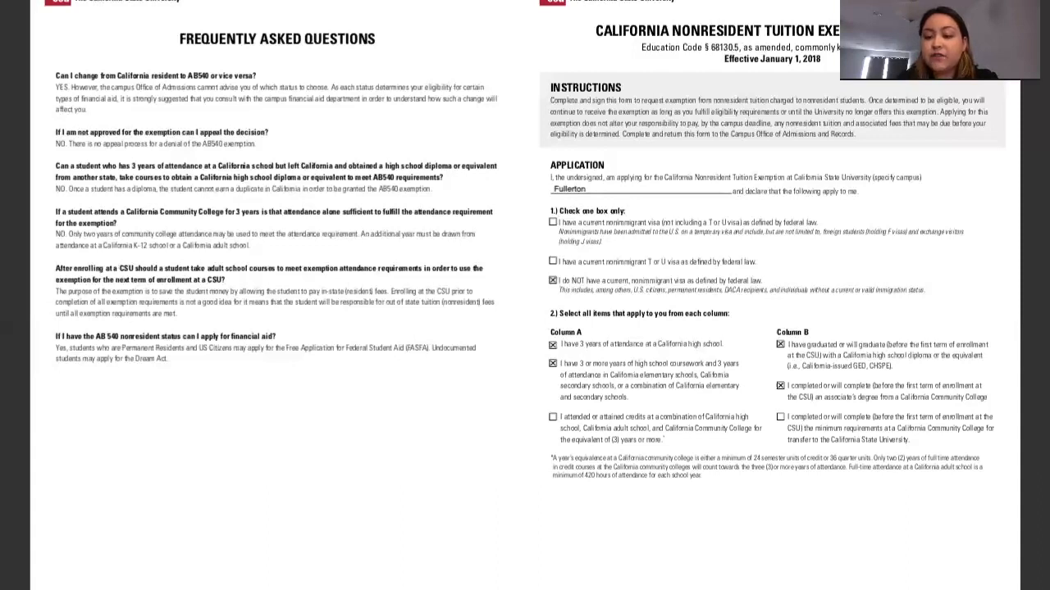
pyautogui.click(780, 418)
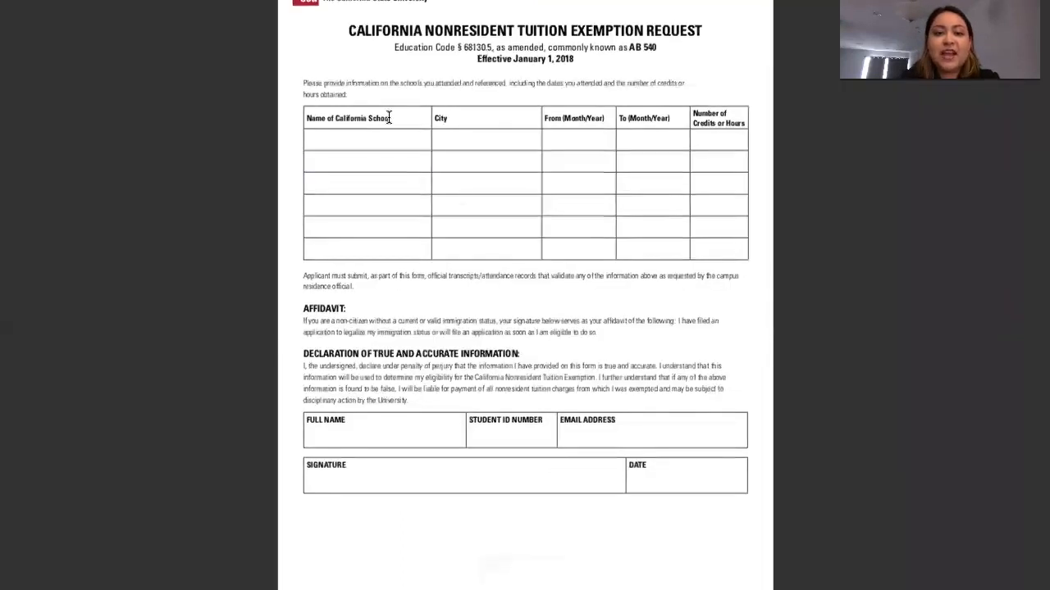
# Enter Fullerton Community College as the school and Fullerton, CA as the city in the first row of the schools table.
pyautogui.click(376, 144)
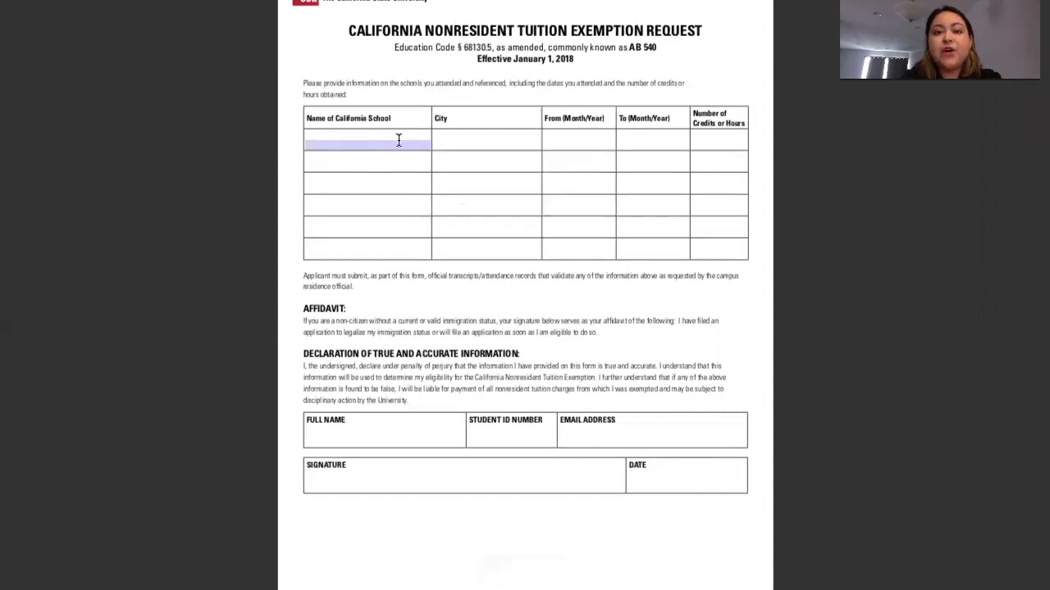
pyautogui.click(355, 142)
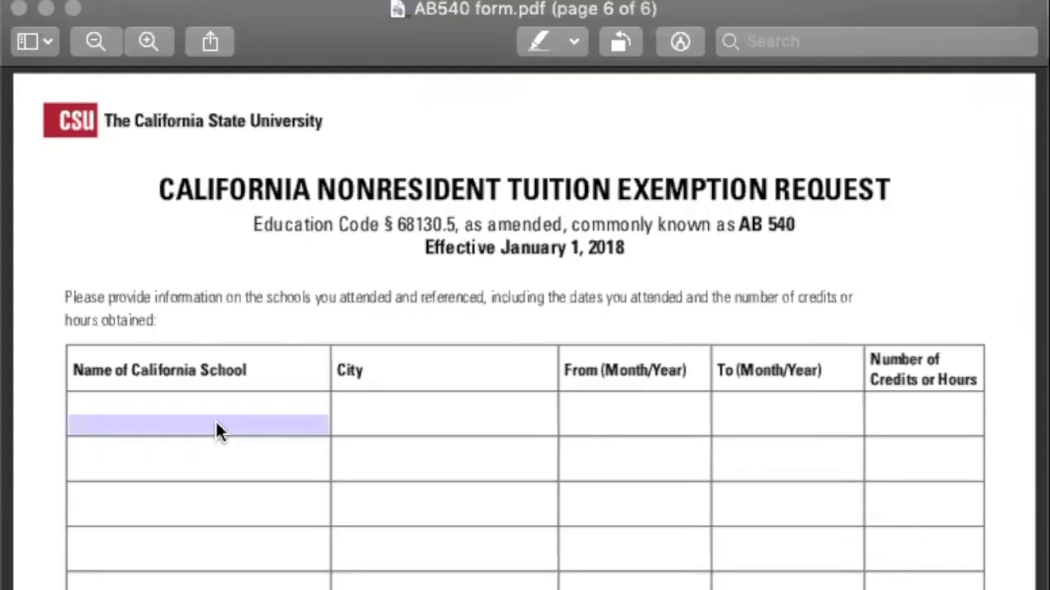
pyautogui.click(212, 421)
pyautogui.write('Fullerton')
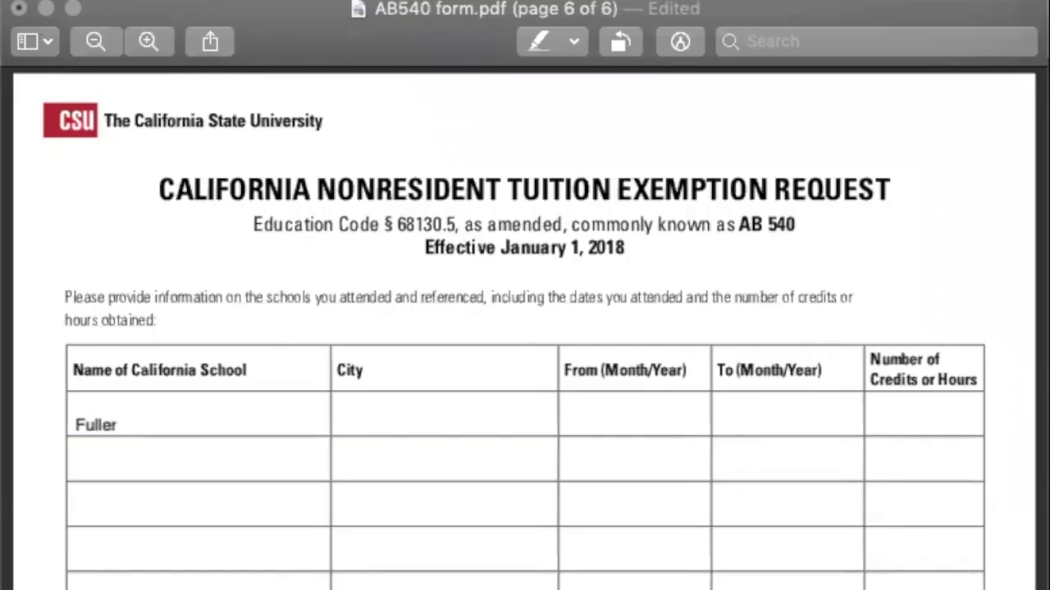
pyautogui.write('mm')
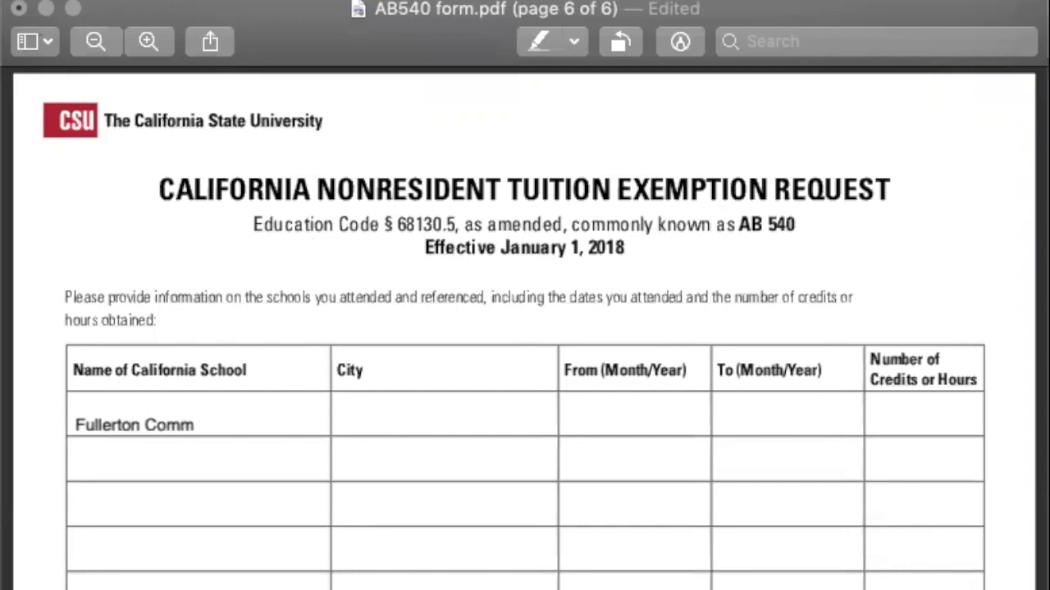
pyautogui.write('unity College')
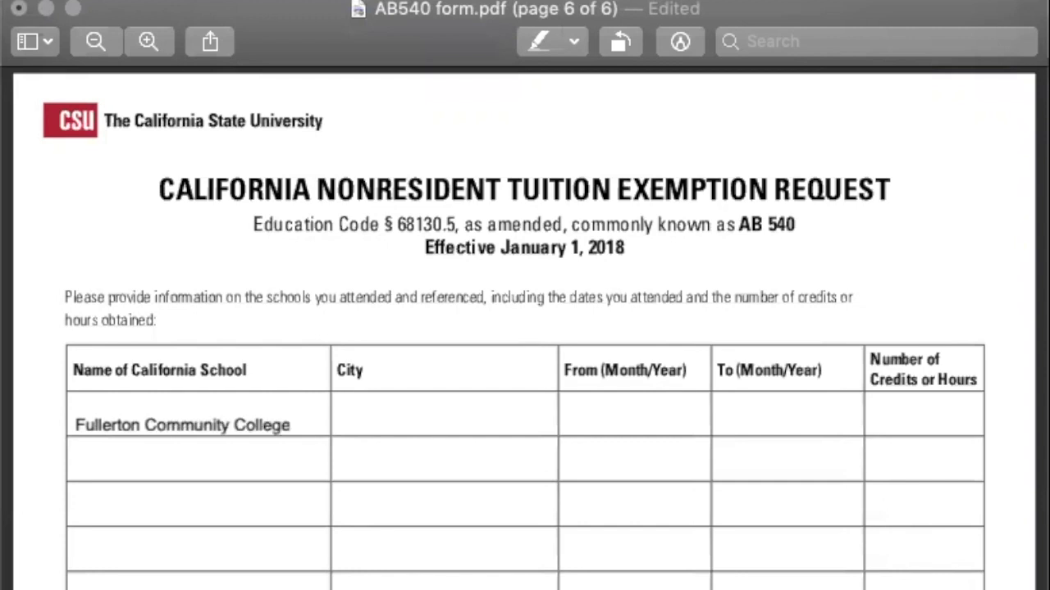
pyautogui.click(374, 419)
pyautogui.write('Fuller')
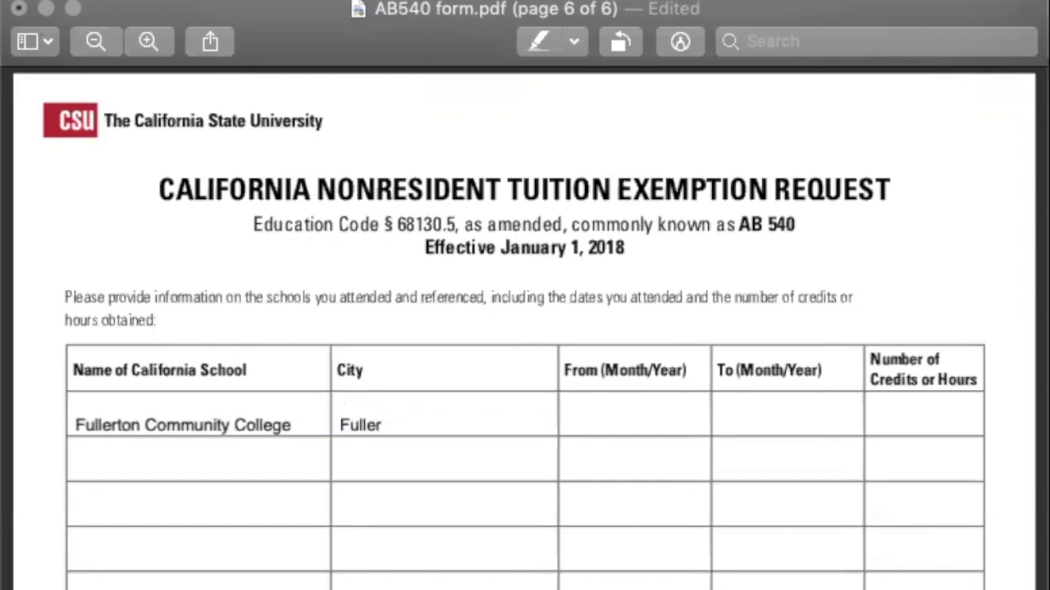
pyautogui.write('ton, CA')
# Complete the Fullerton Community College row with attendance from August 2017 to May 2020 and 60 credits.
pyautogui.click(625, 417)
pyautogui.click(622, 424)
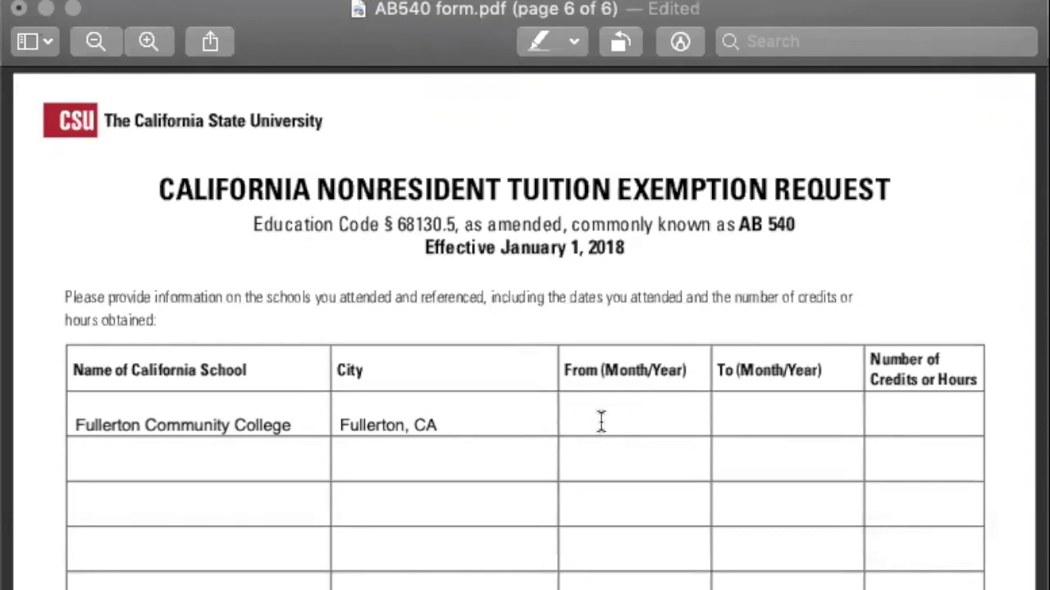
pyautogui.write('August 2017')
pyautogui.click(752, 425)
pyautogui.write('May')
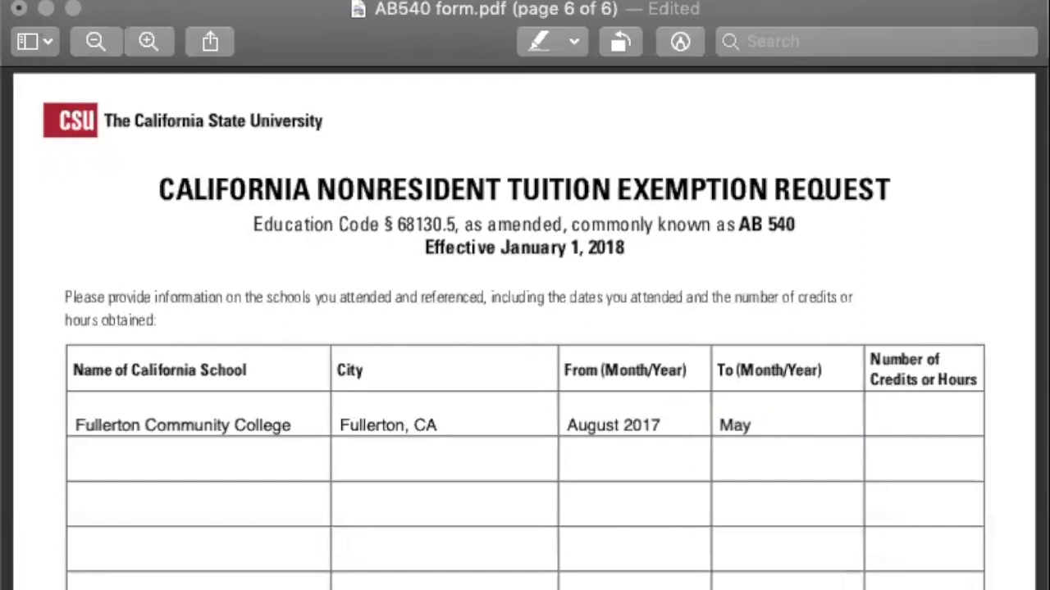
pyautogui.write(' 2020')
pyautogui.click(884, 424)
pyautogui.write('60')
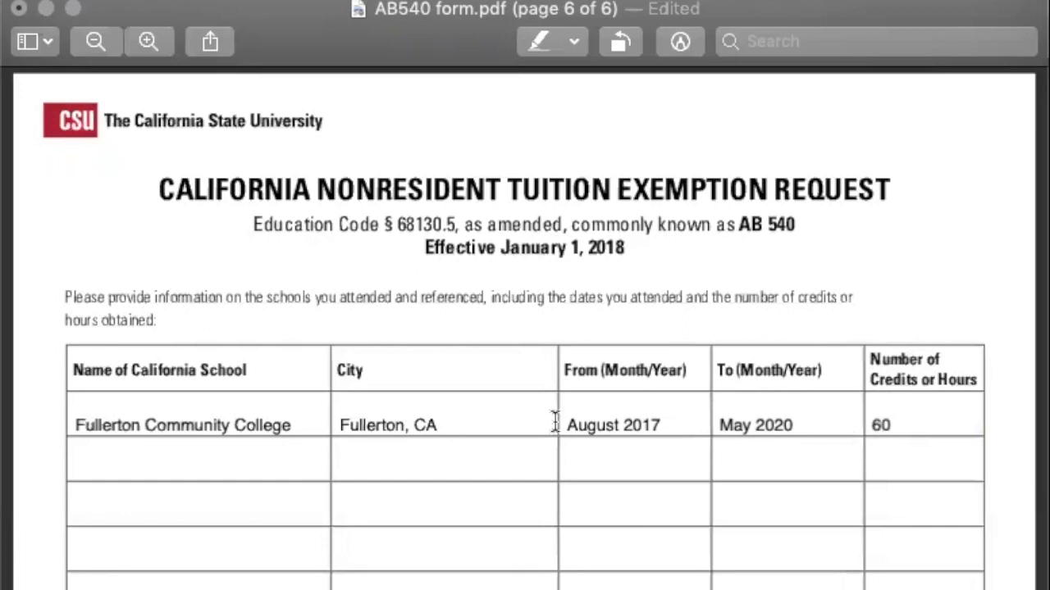
# Enter Anaheim High School as the second school, with Anaheim, CA as its city.
pyautogui.click(153, 467)
pyautogui.write('Anahei')
pyautogui.doubleClick(139, 468)
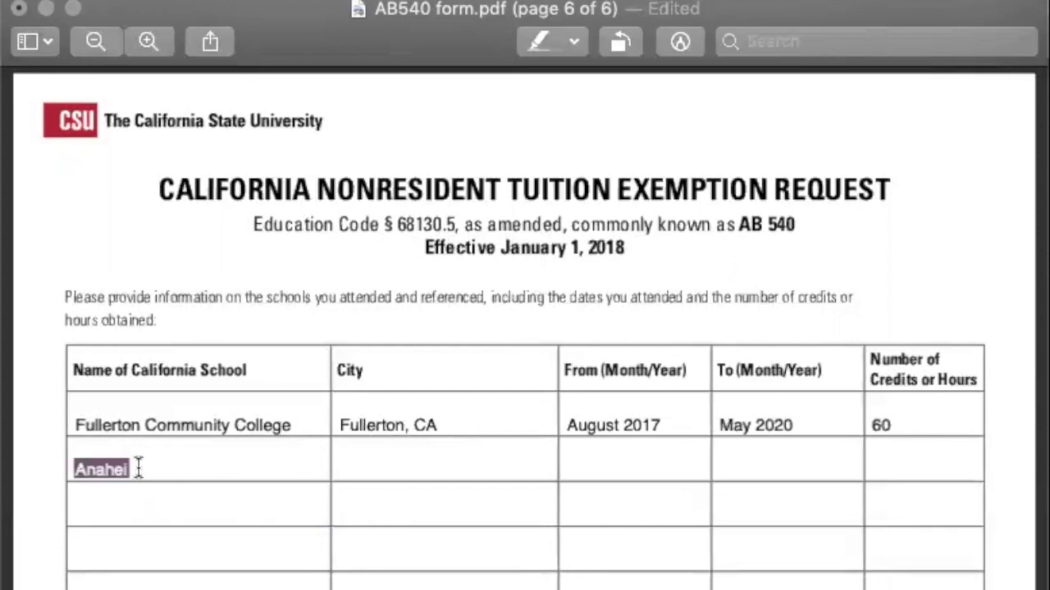
pyautogui.click(139, 468)
pyautogui.write('m')
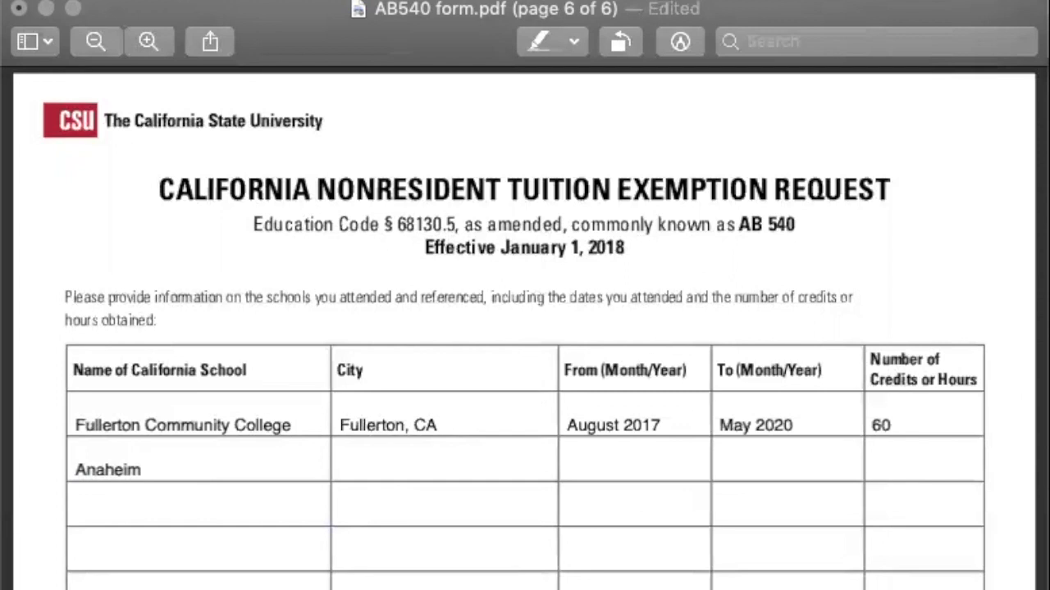
pyautogui.write(' High Sch')
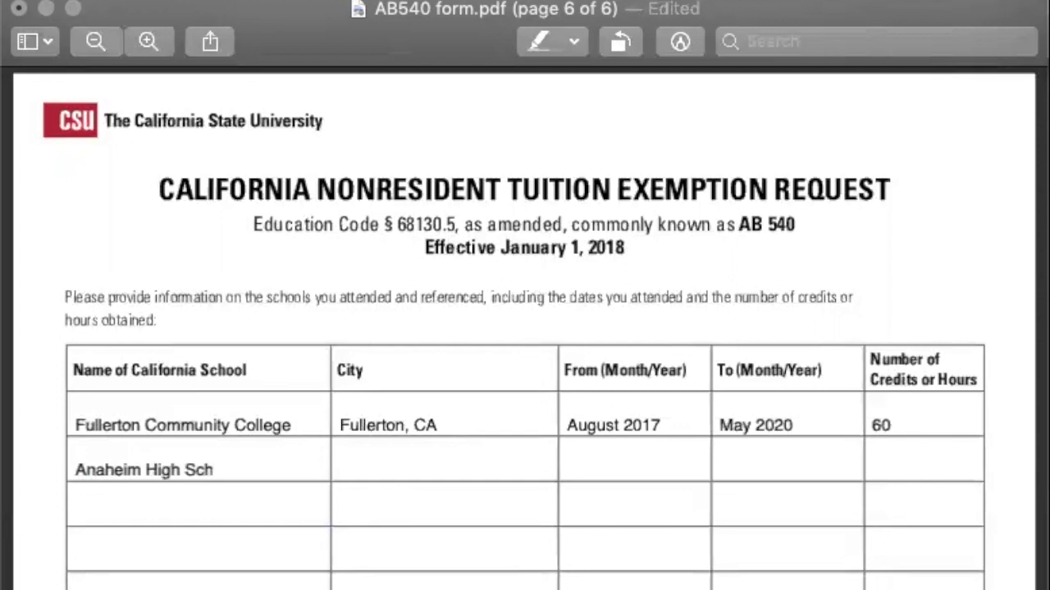
pyautogui.write('ool')
pyautogui.click(365, 465)
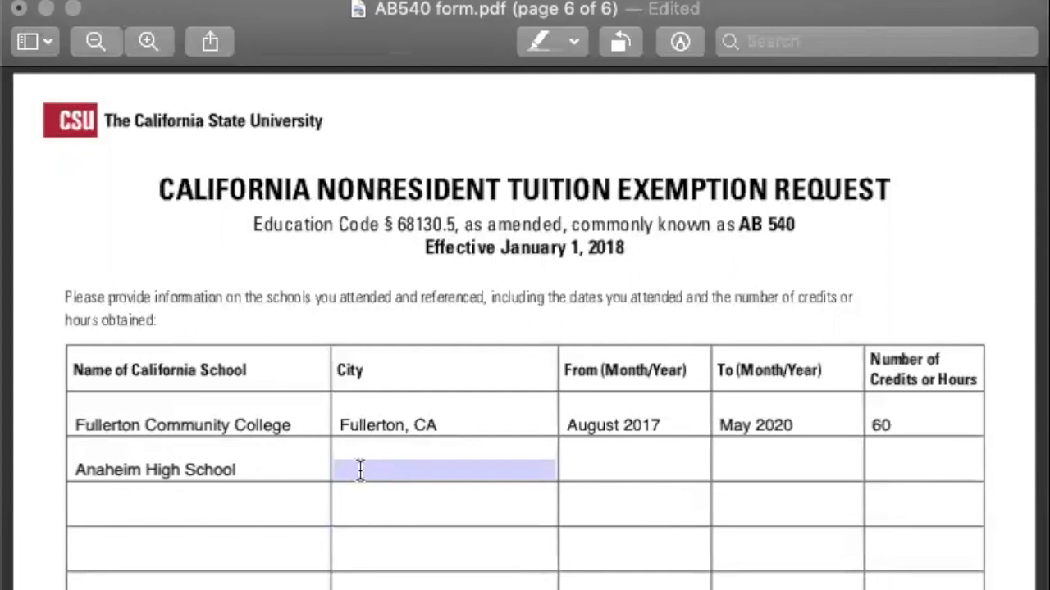
pyautogui.click(361, 470)
pyautogui.write('Anaheim')
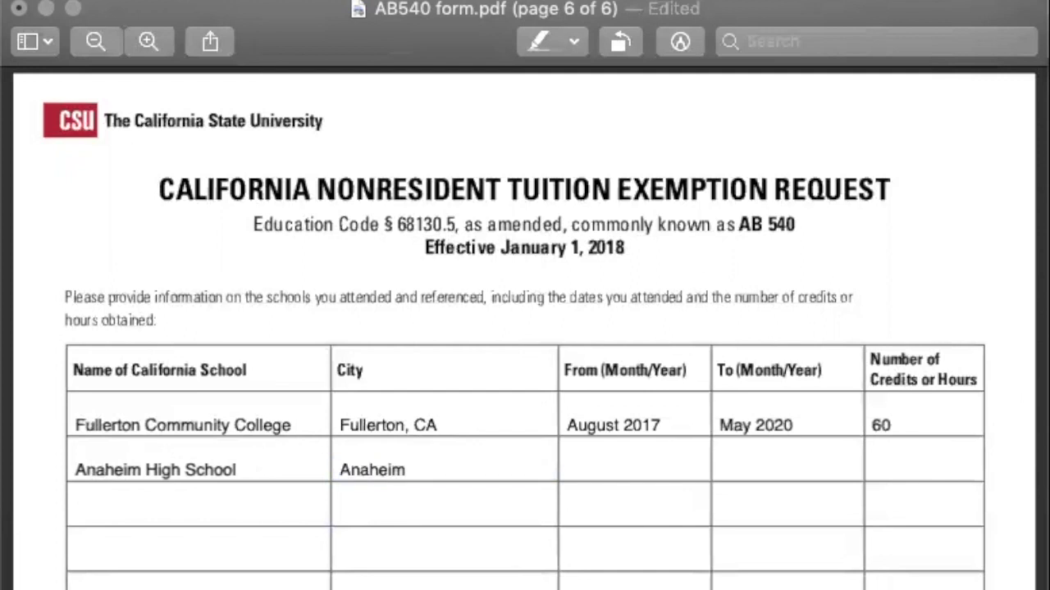
pyautogui.write(', CA')
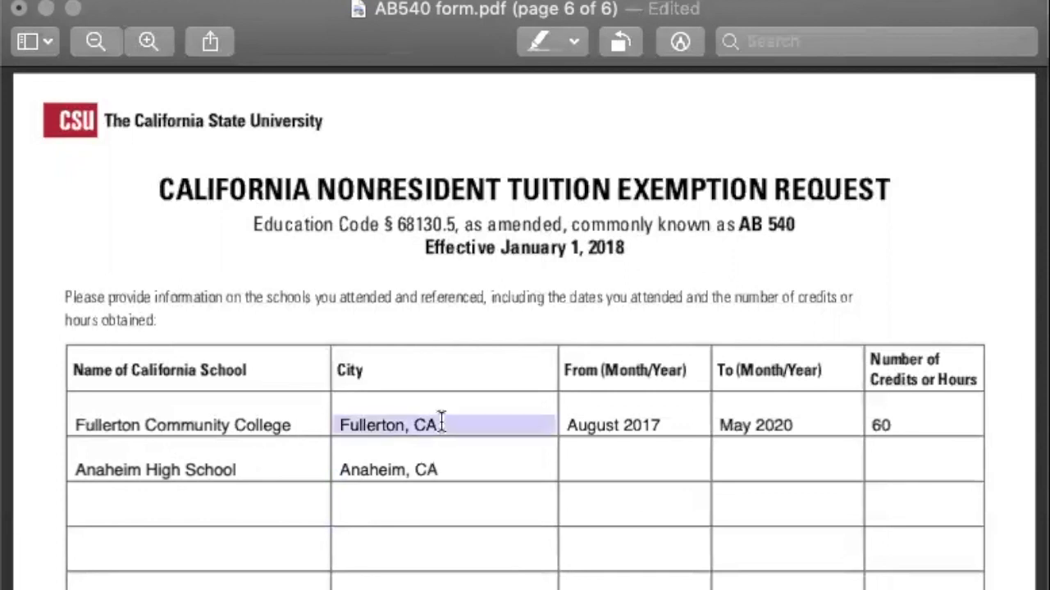
# Complete the Anaheim High School row with attendance from September 2012 to June 2017 and n/a for credits.
pyautogui.click(579, 469)
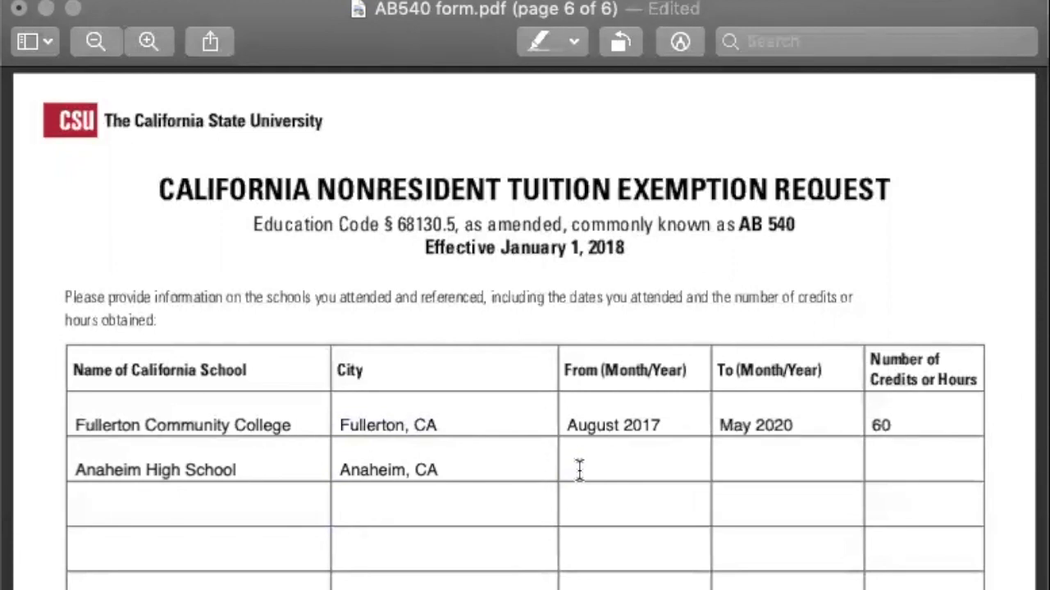
pyautogui.write('September')
pyautogui.write('20')
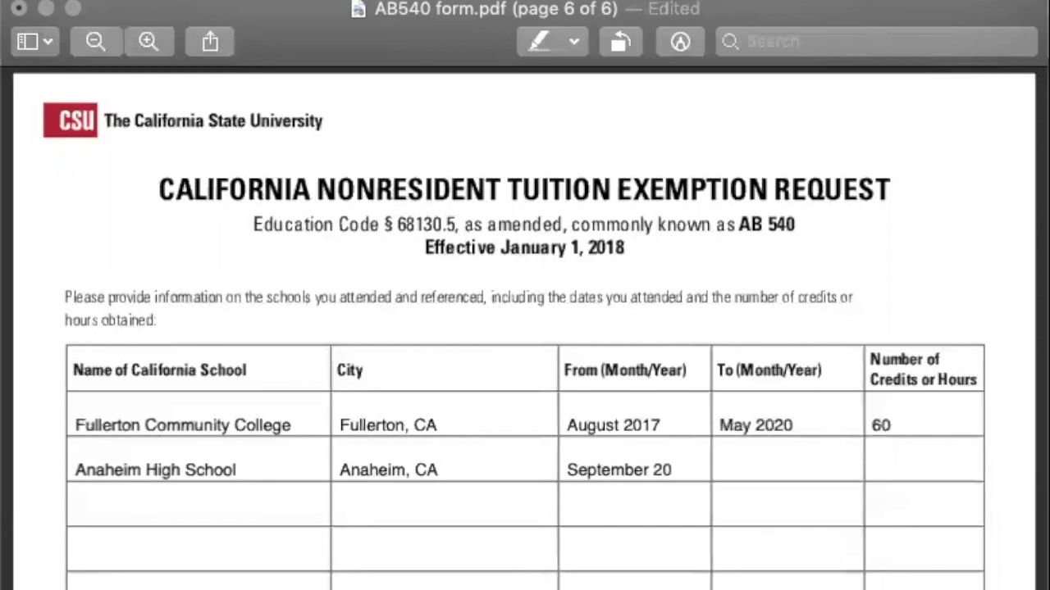
pyautogui.write('12')
pyautogui.click(736, 472)
pyautogui.click(762, 476)
pyautogui.write('June')
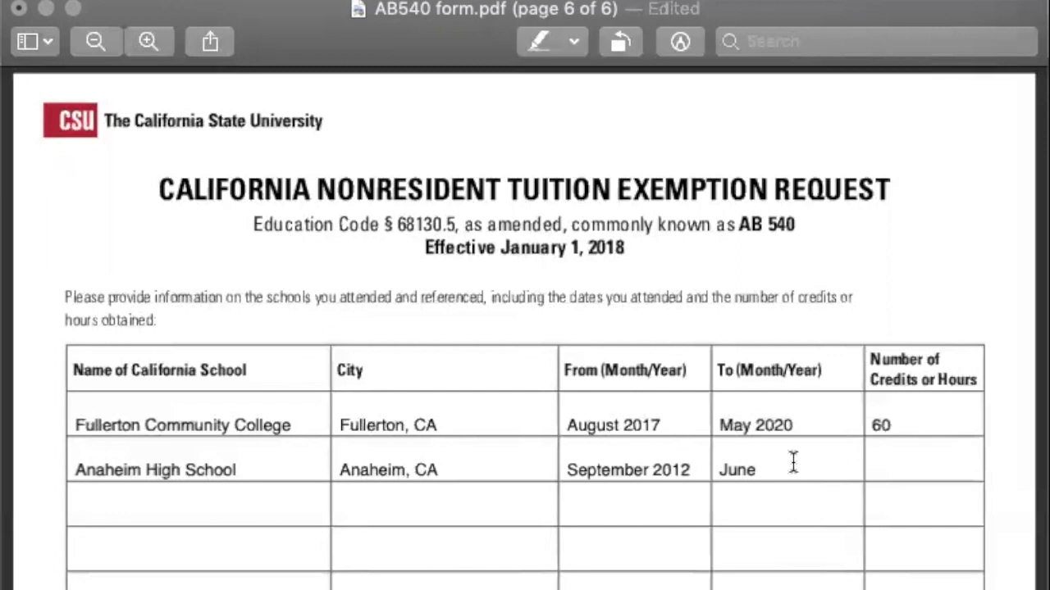
pyautogui.write(' 2017')
pyautogui.click(933, 467)
pyautogui.click(931, 469)
pyautogui.write('n/a')
# Enter Fontana High School as the third school in the table.
pyautogui.click(195, 513)
pyautogui.write('Fon')
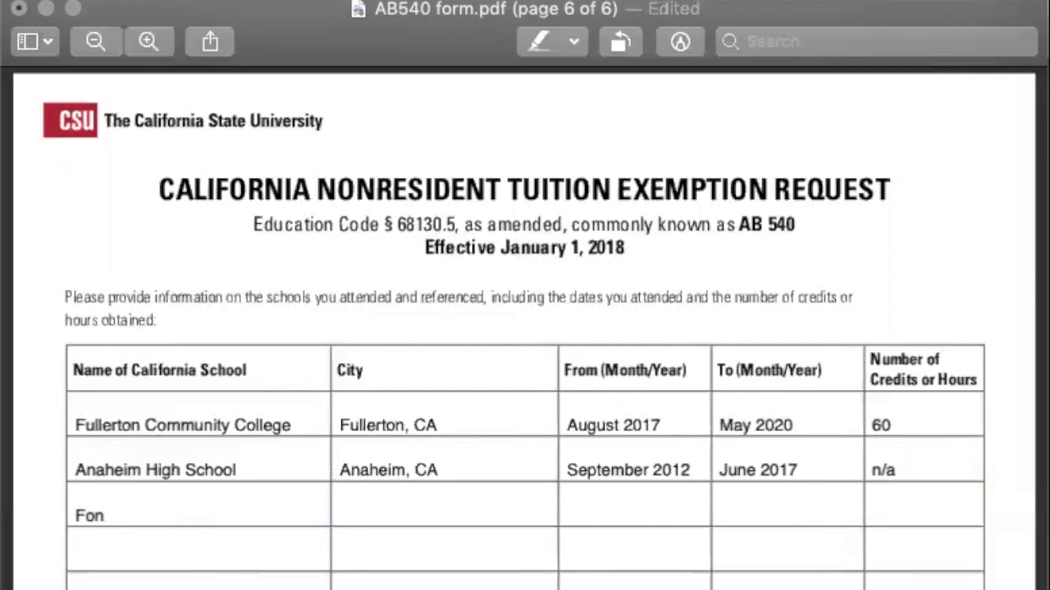
pyautogui.write('tana High schoo')
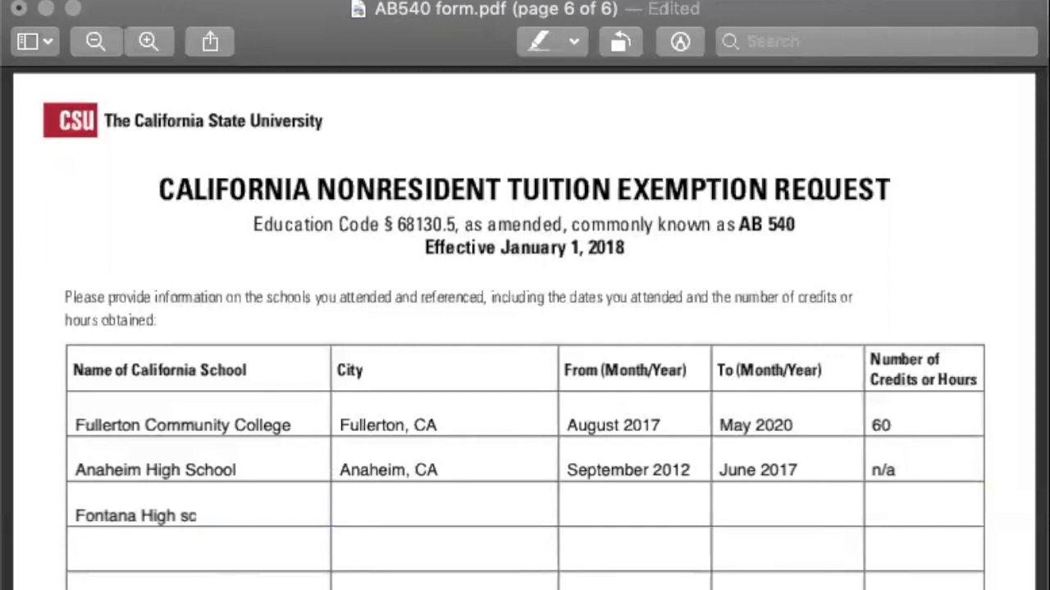
pyautogui.press('BackSpace')
pyautogui.press('BackSpace')
pyautogui.press('BackSpace')
pyautogui.press('BackSpace')
pyautogui.press('BackSpace')
pyautogui.write('School')
# List Junior High School and Elementary School in the following rows, and enter n/a credits for the Fontana and Junior High rows.
pyautogui.click(114, 554)
pyautogui.write('Junior High')
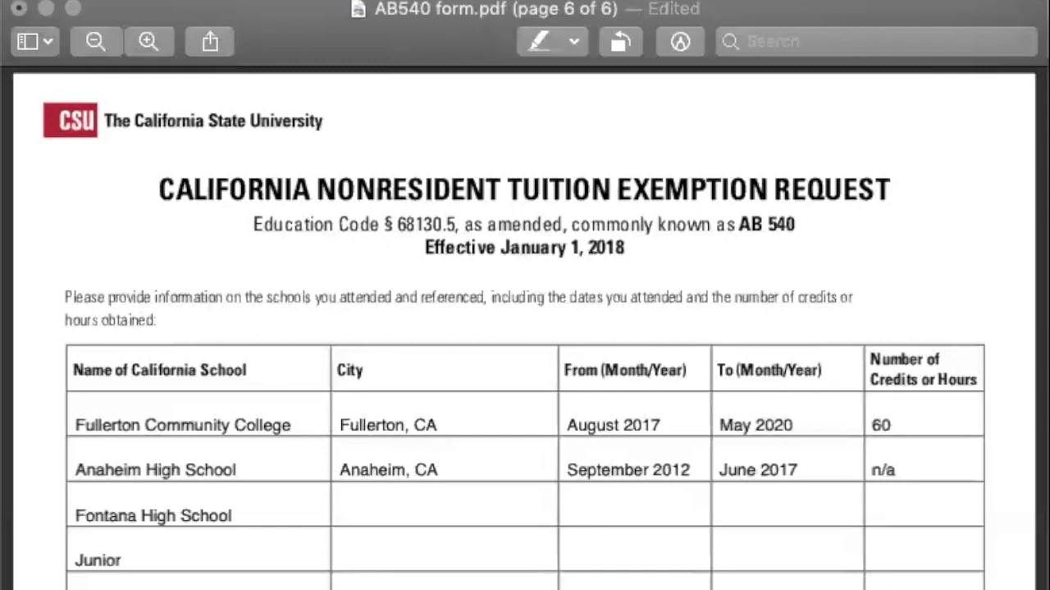
pyautogui.write(' School')
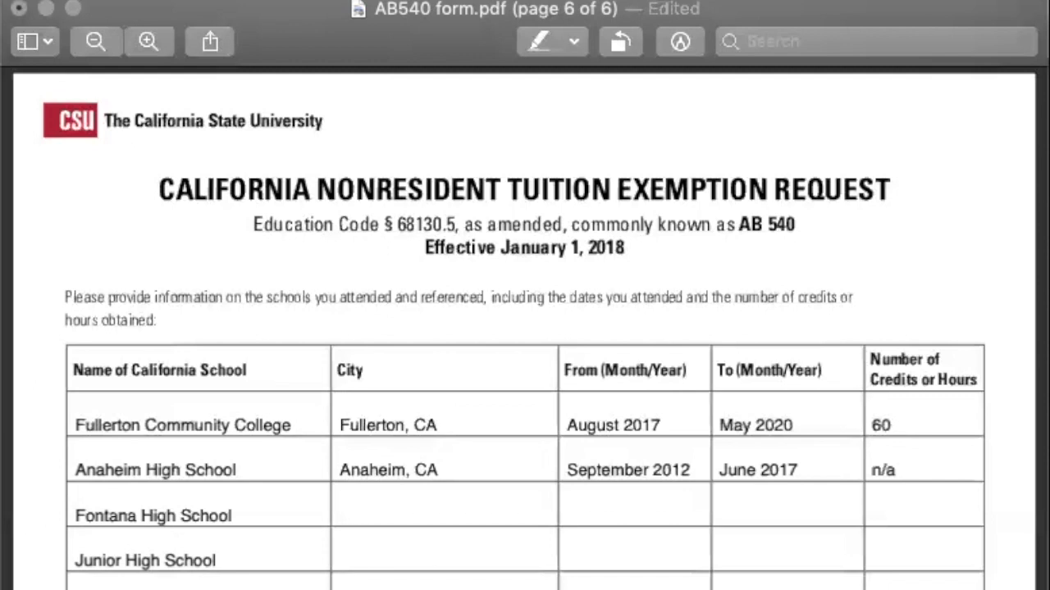
pyautogui.click(926, 509)
pyautogui.write('n/an/a')
# Fill the full name with "type out full name", the student ID with "CWID", and the email with "whatever email address you will check!".
pyautogui.scroll(-5, 525, 328)
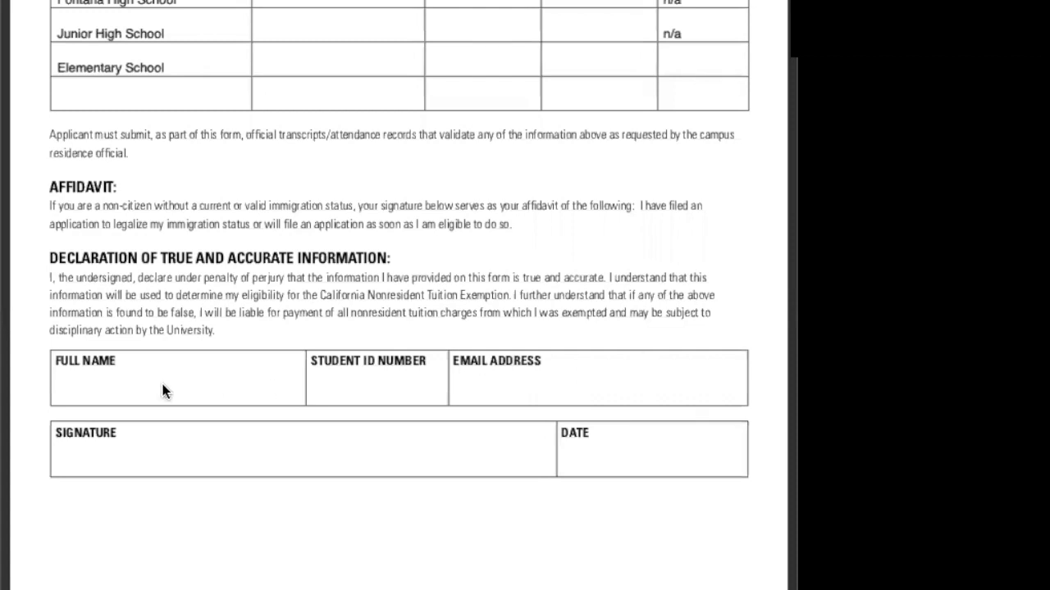
pyautogui.click(72, 394)
pyautogui.write('type out full name')
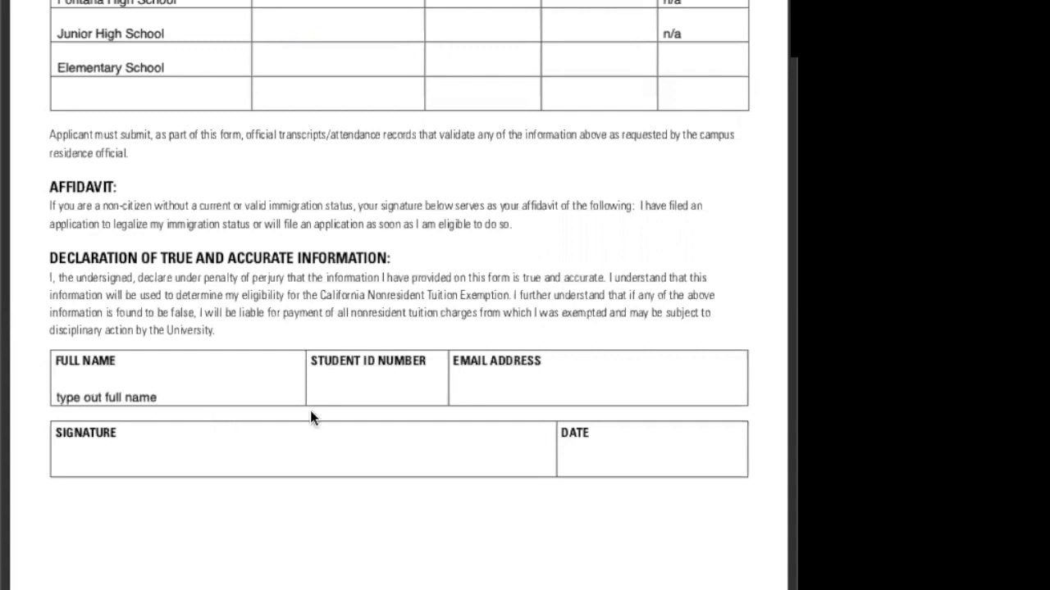
pyautogui.write('CWID')
pyautogui.click(466, 397)
pyautogui.write('whateve')
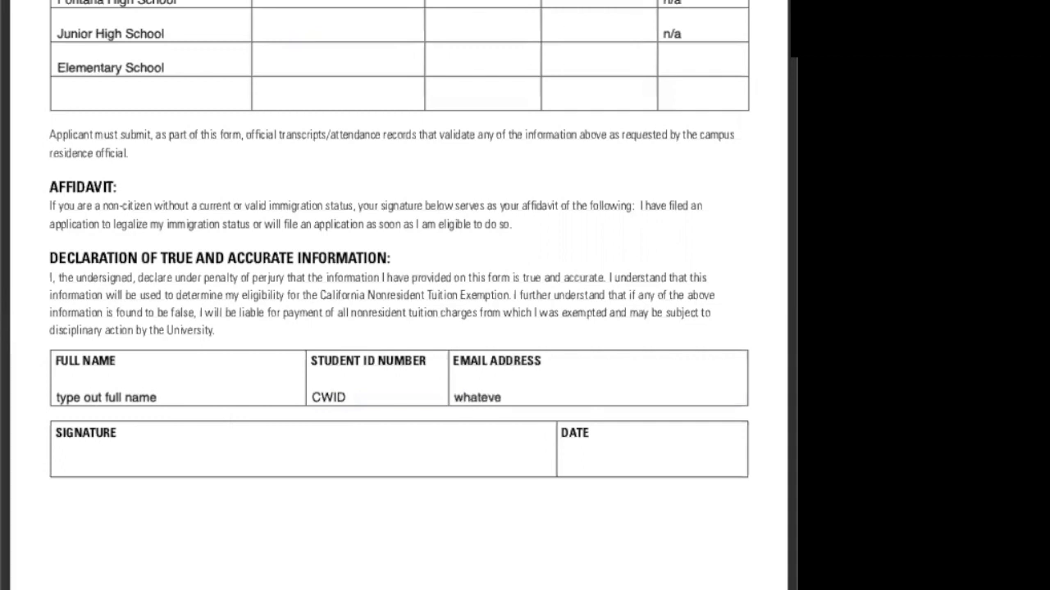
pyautogui.write('r email addre')
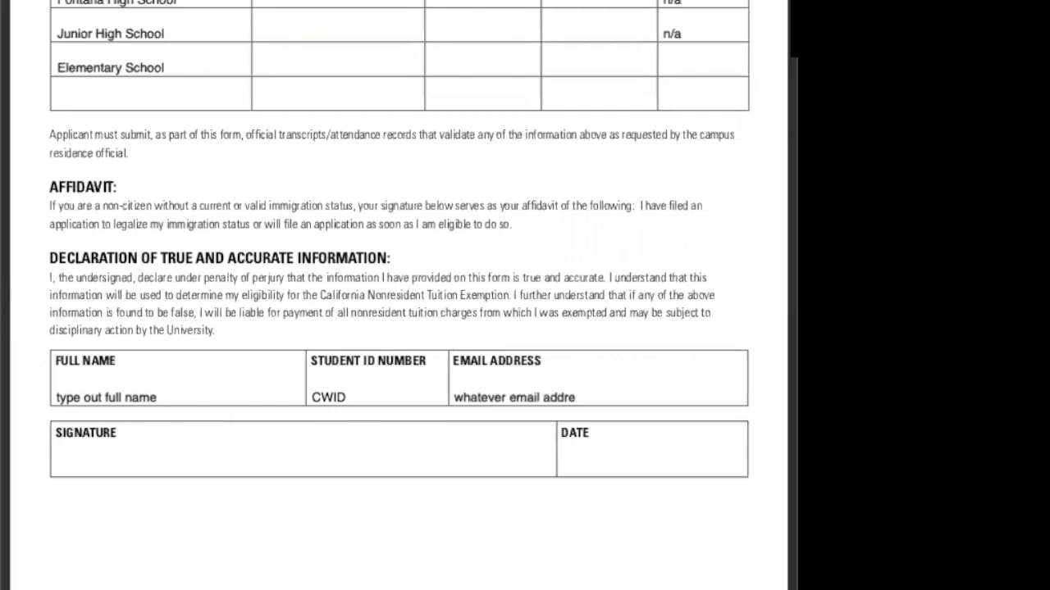
pyautogui.write('ss you will check!')
# Add the text "Signature" in the signature box and enter xx/xx/2020 as the date.
pyautogui.click(84, 459)
pyautogui.write('Signature')
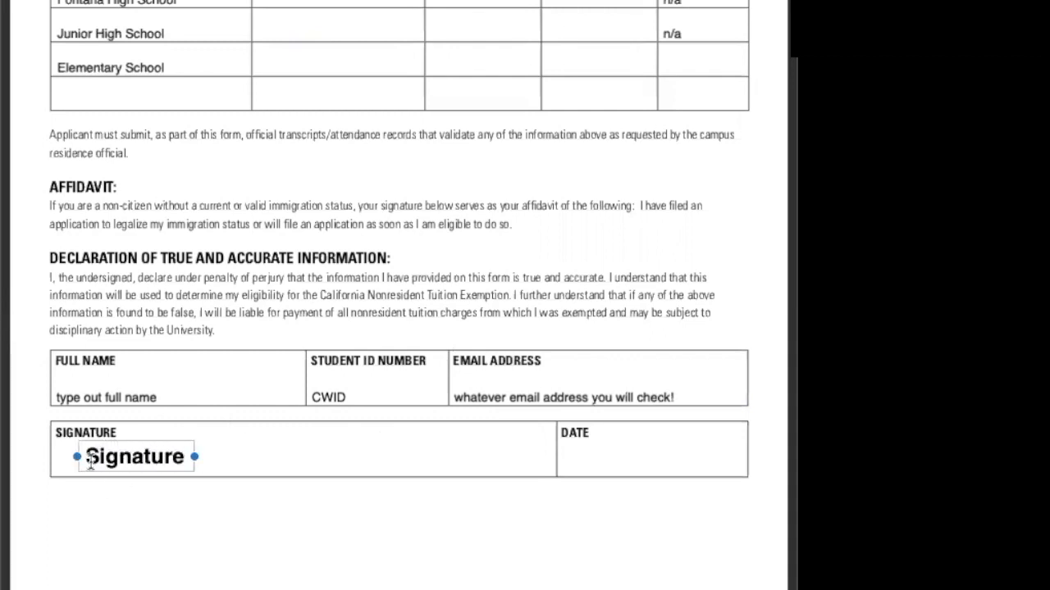
pyautogui.click(113, 548)
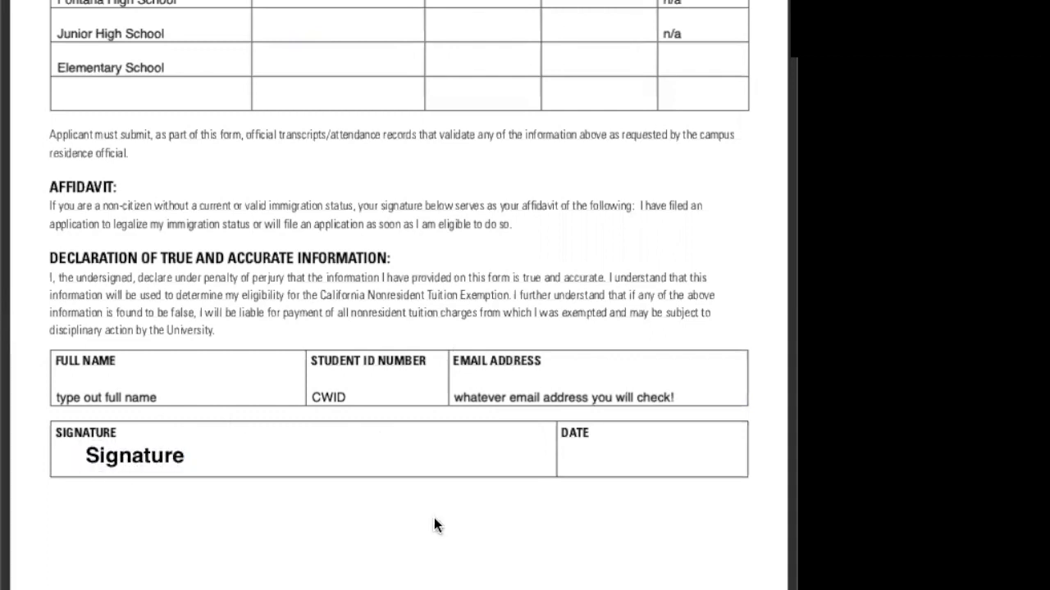
pyautogui.click(599, 464)
pyautogui.write('5')
pyautogui.press('BackSpace')
pyautogui.write('xx/xx/2020')
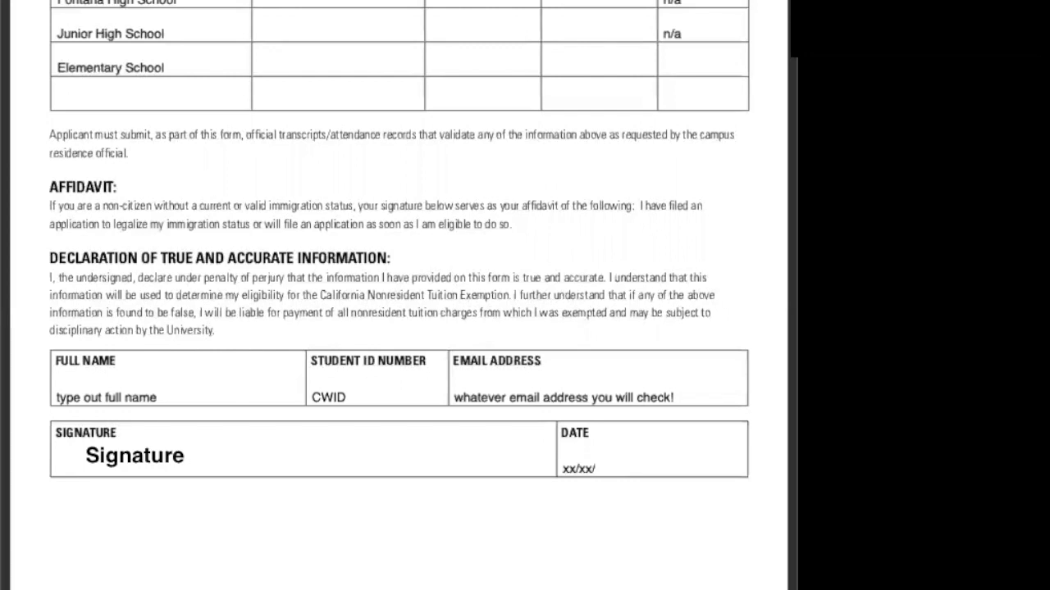